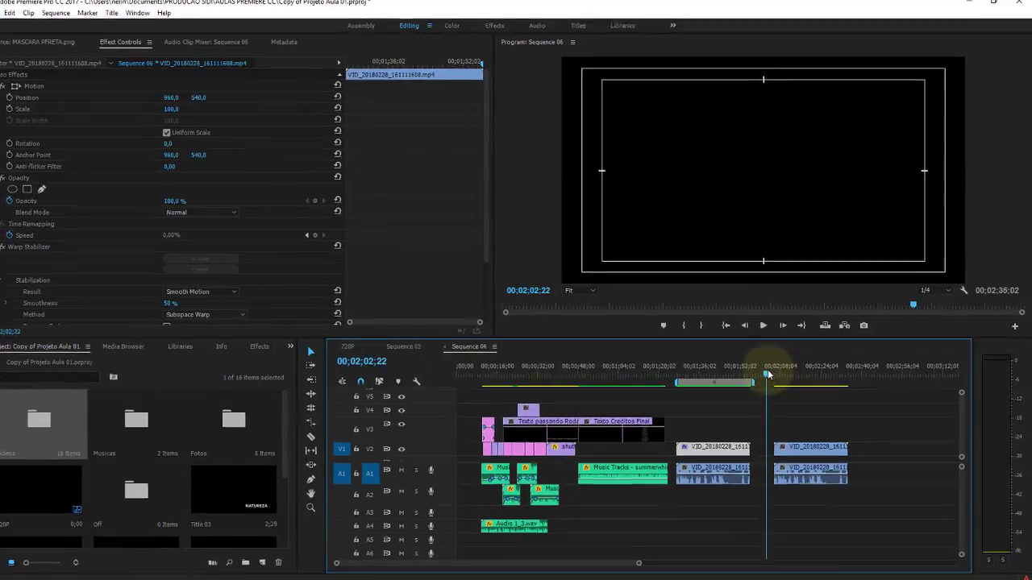
Step: Scrub the Sequence 06 playhead to preview the shaky handheld clip
drag(772, 372, 778, 373)
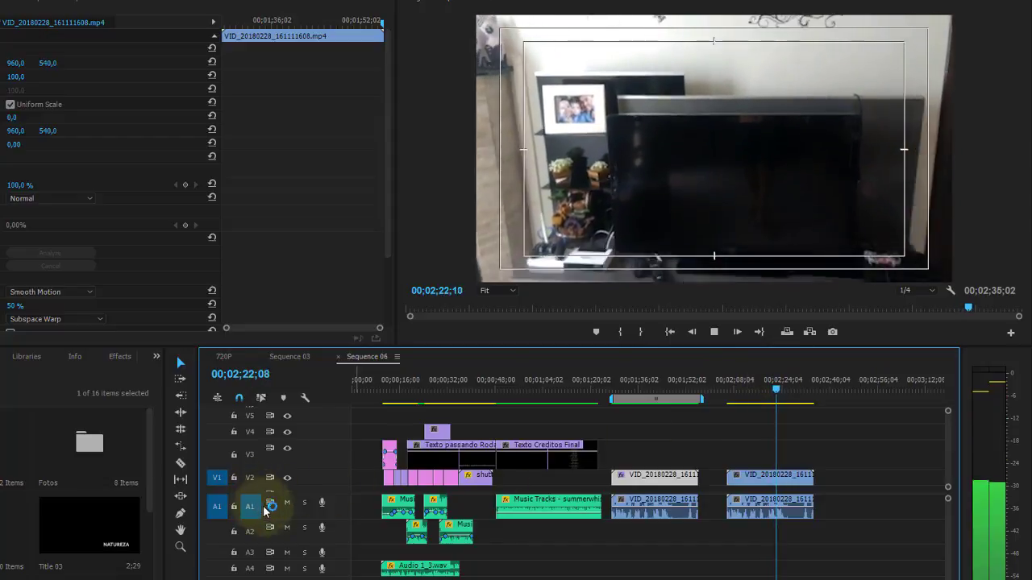
Step: Mute audio track A1 and replay the shaky clip silently, stopping at 00;02;21;19
key(space)
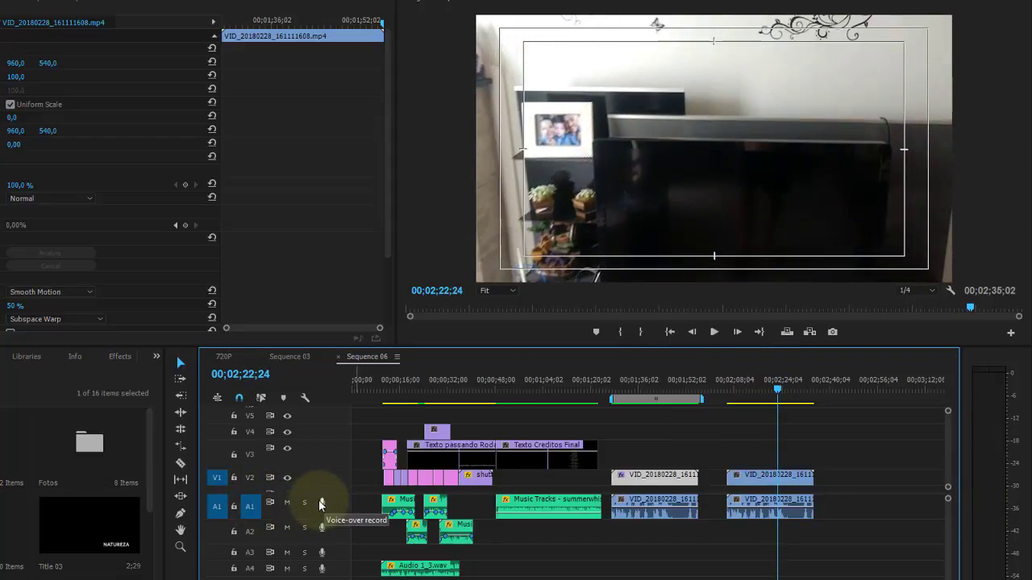
click(287, 502)
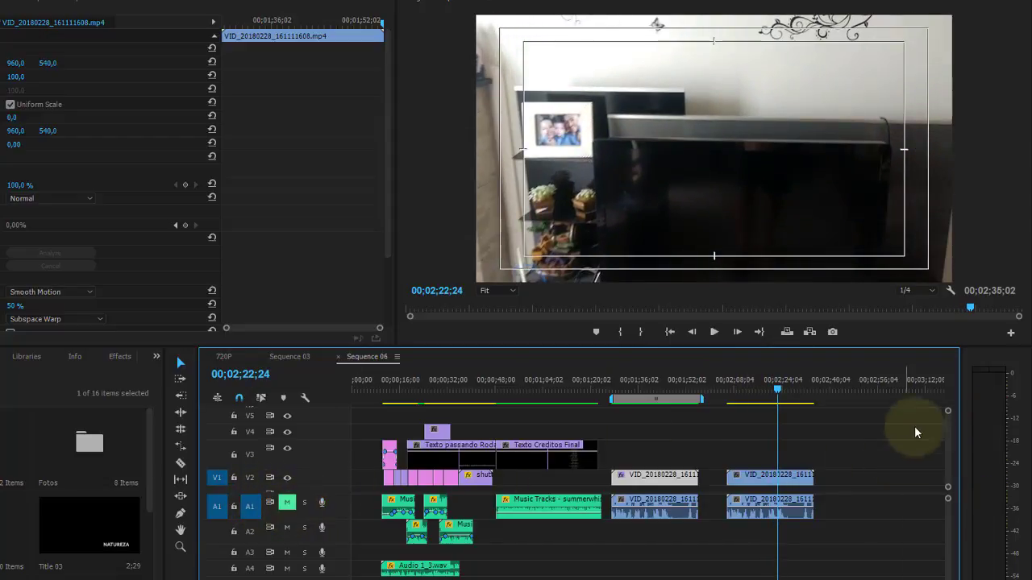
drag(760, 387, 732, 391)
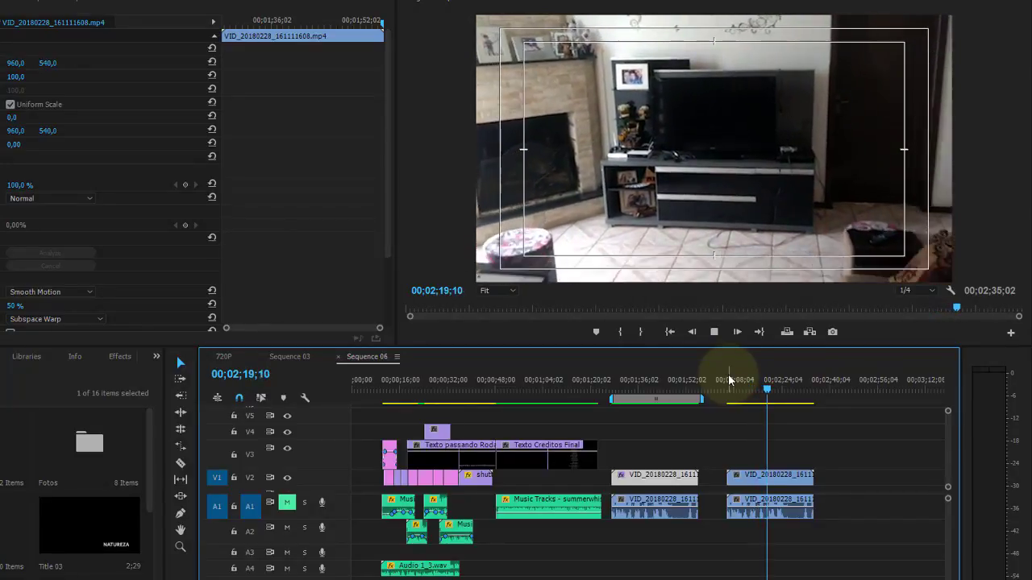
key(space)
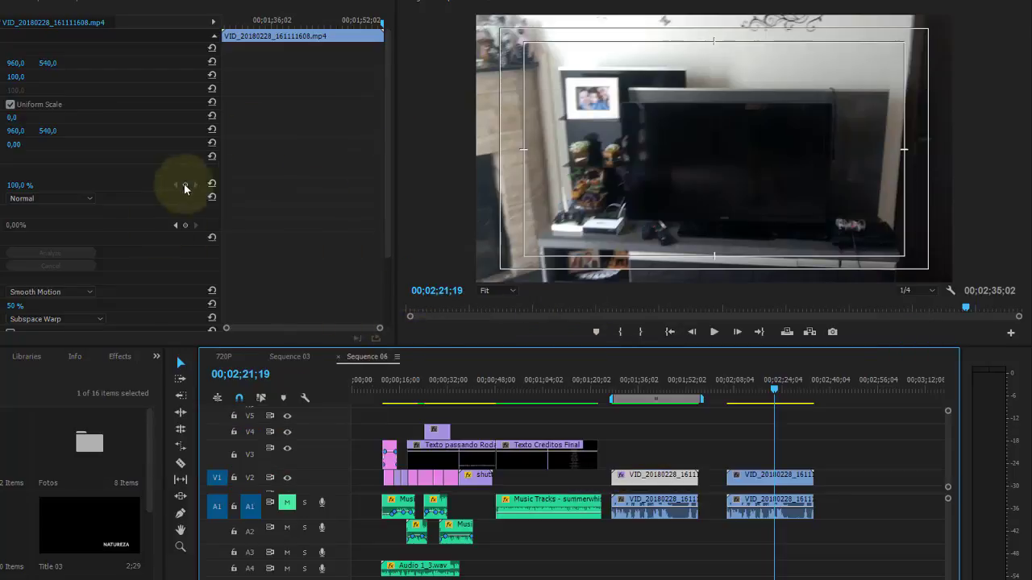
Step: Show the Effects list and replay the last shaky clip from 00;02;05;10
click(120, 359)
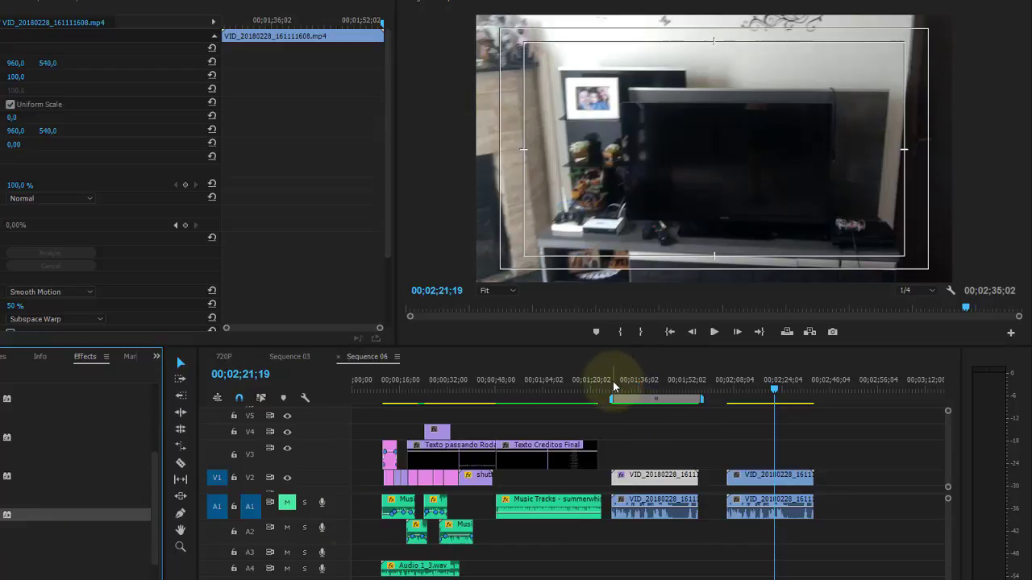
click(728, 385)
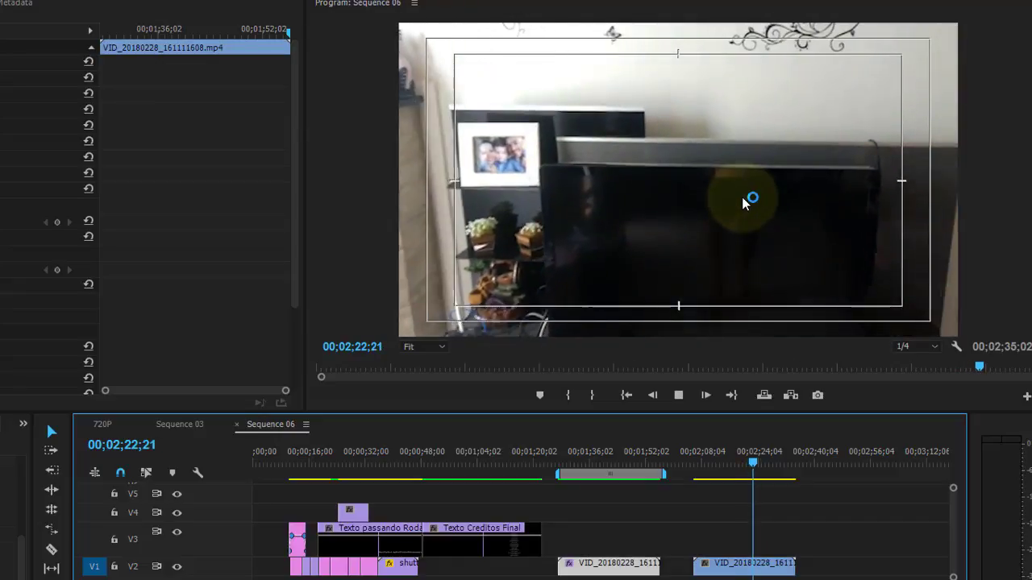
Step: Preview the middle handheld clip in the Program Monitor, then stop
key(space)
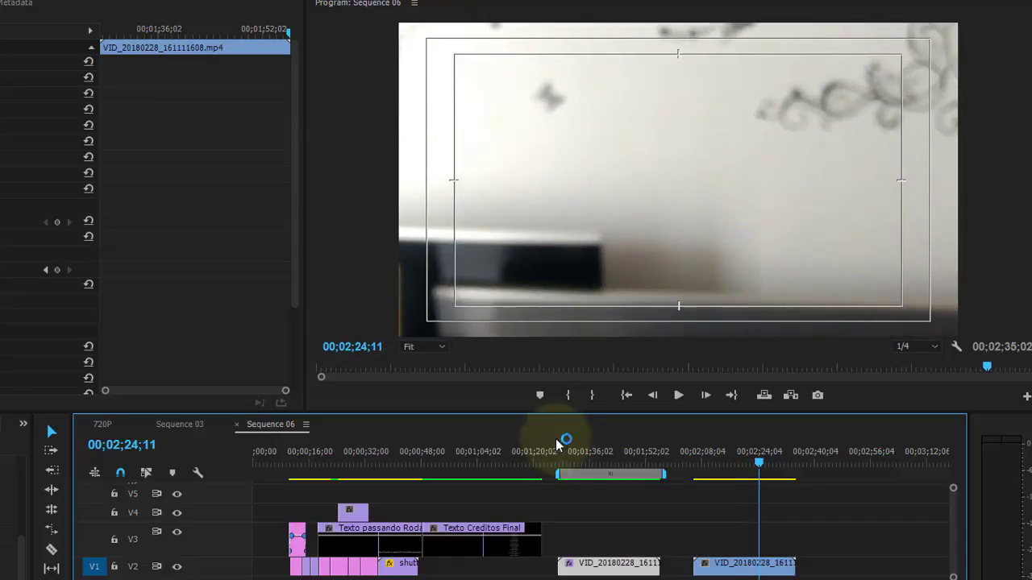
click(556, 458)
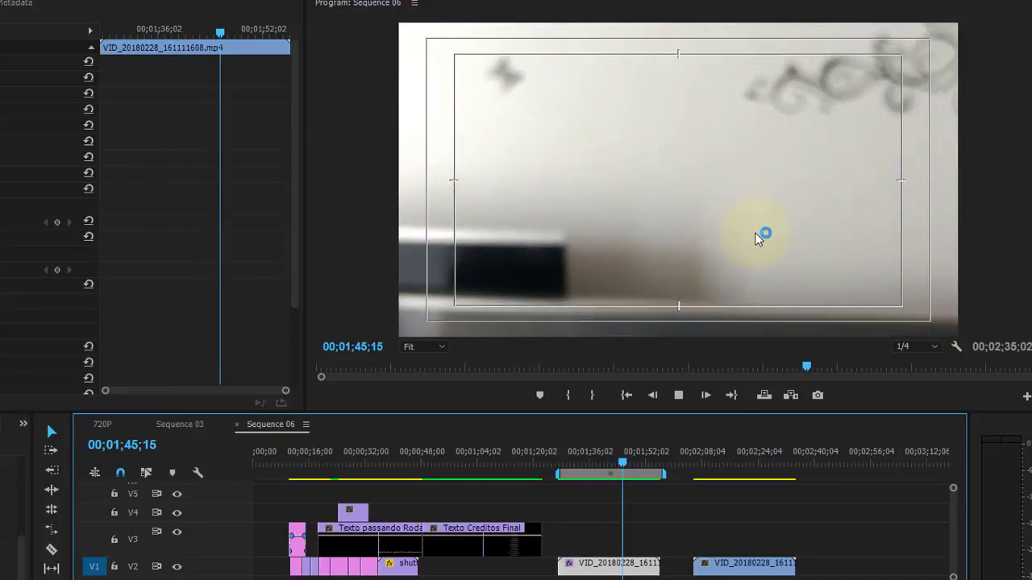
key(space)
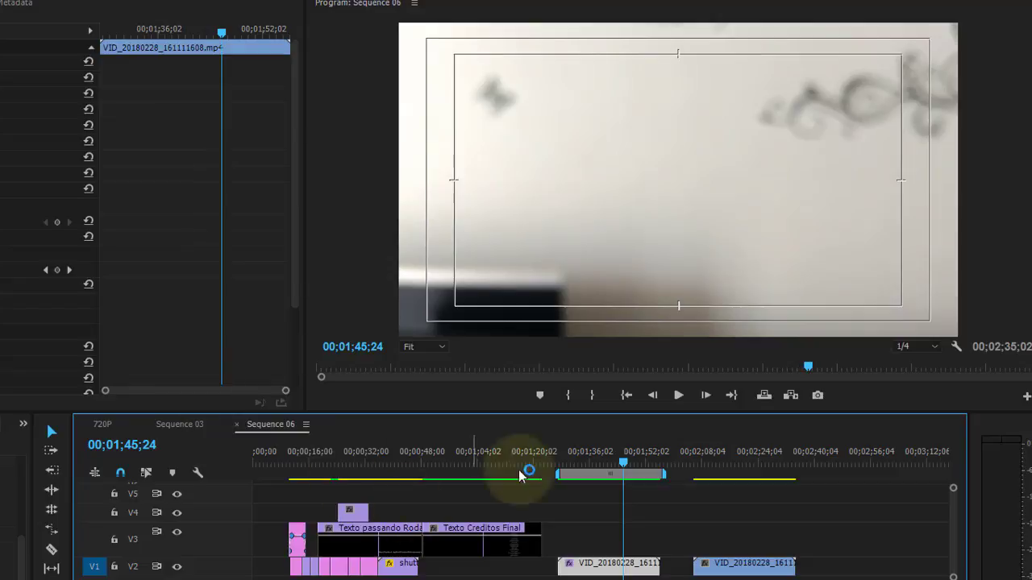
Step: Park the playhead at 00;02;09;00 and select the last handheld clip on V2
click(667, 462)
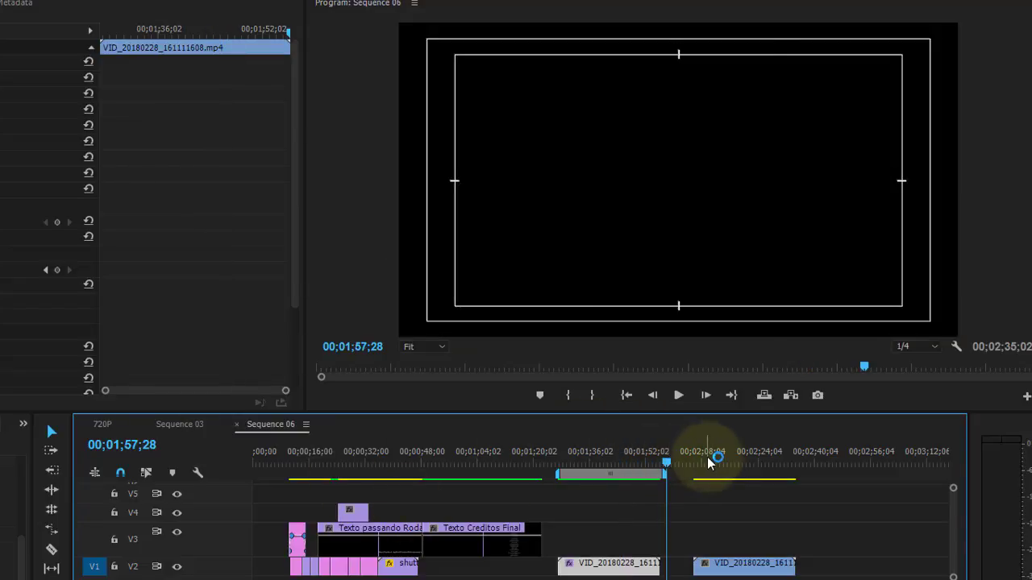
click(707, 462)
click(756, 574)
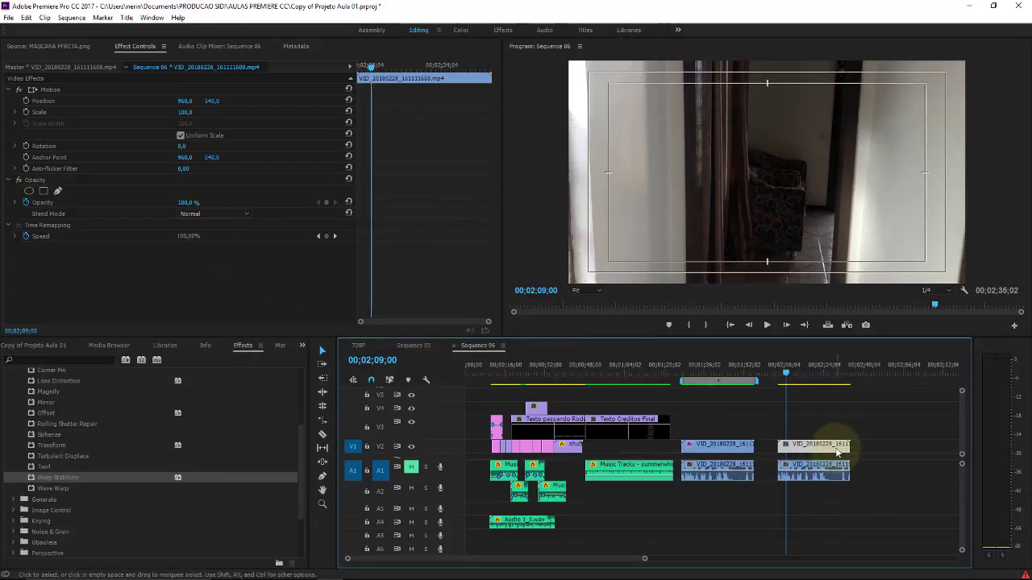
Step: Check the last clip's file properties (1920 x 1080), then switch the timeline to Sequence 03
right_click(837, 453)
click(913, 556)
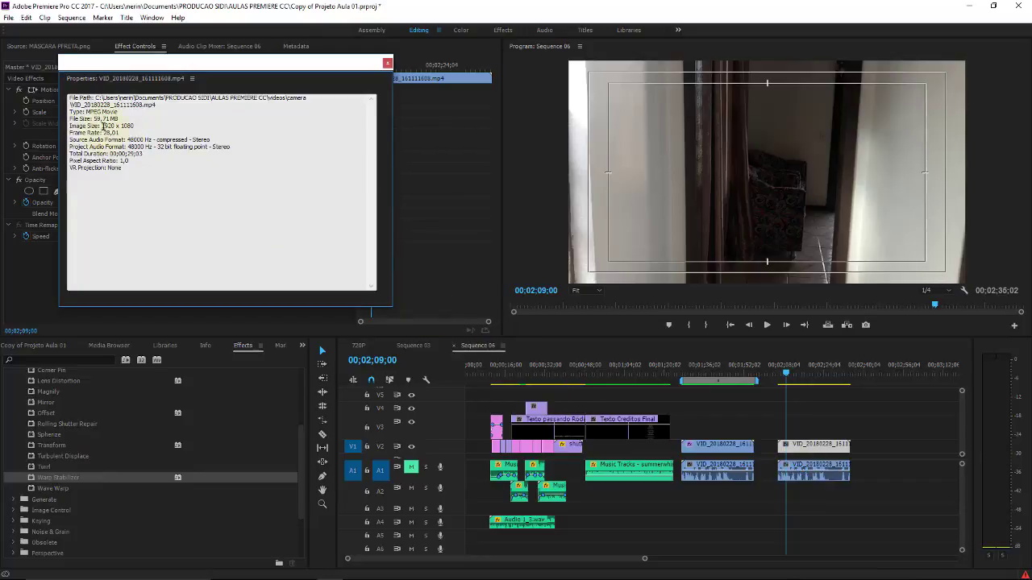
click(388, 63)
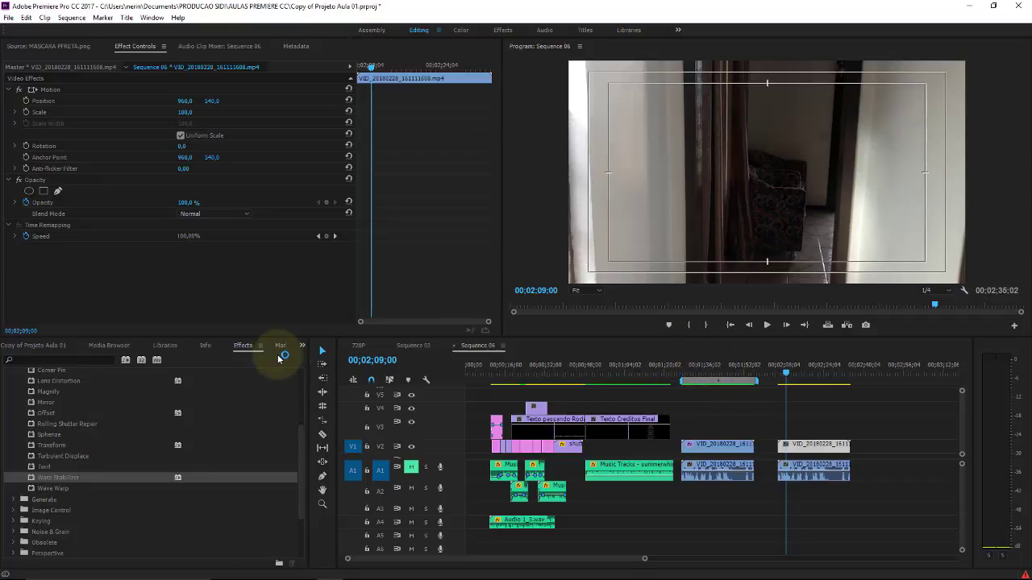
click(419, 346)
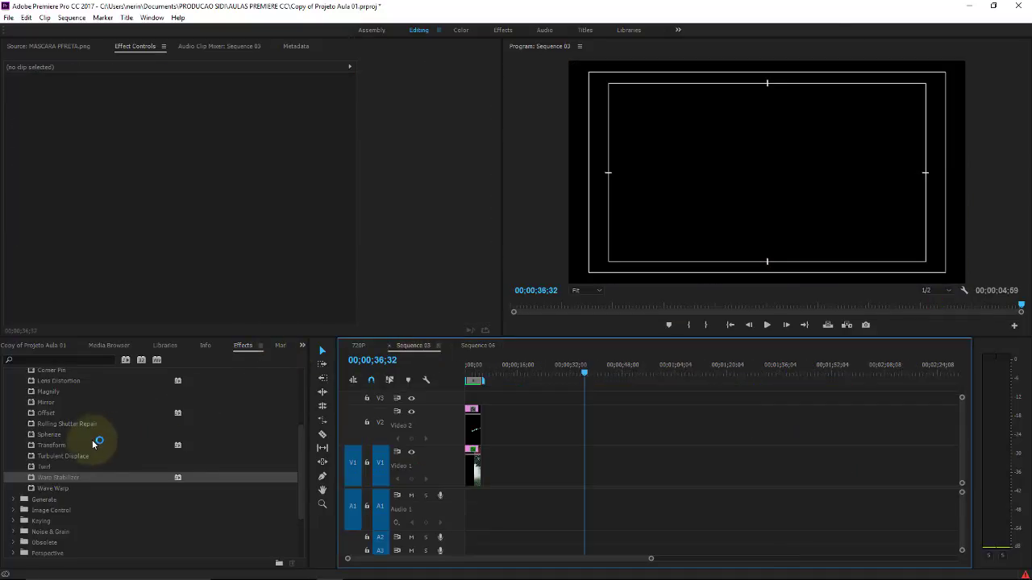
Step: Bring a clip from the Videos bin into Sequence 03 and apply Warp Stabilizer to it
click(37, 345)
double_click(55, 415)
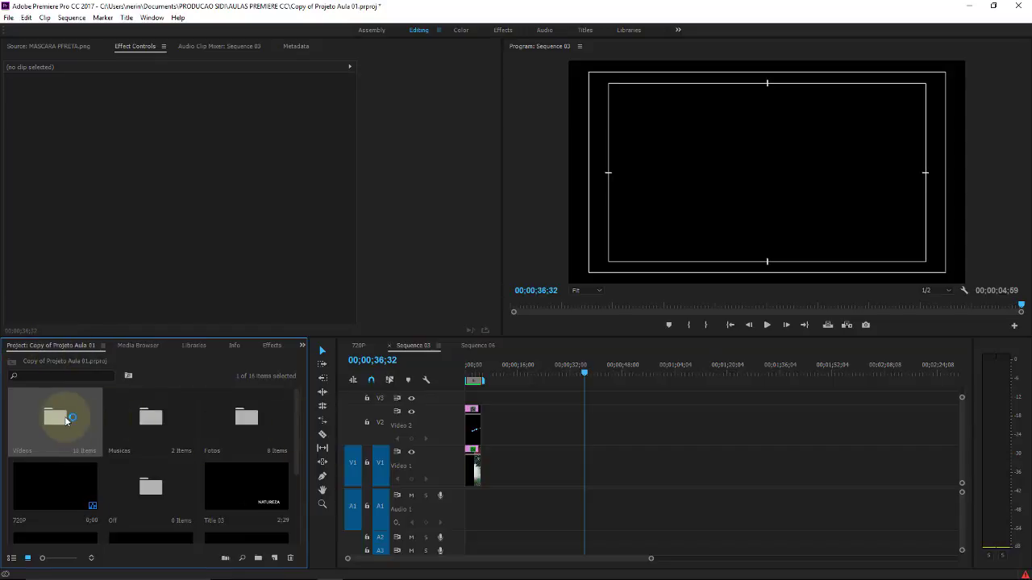
scroll(387, 203, down, 3)
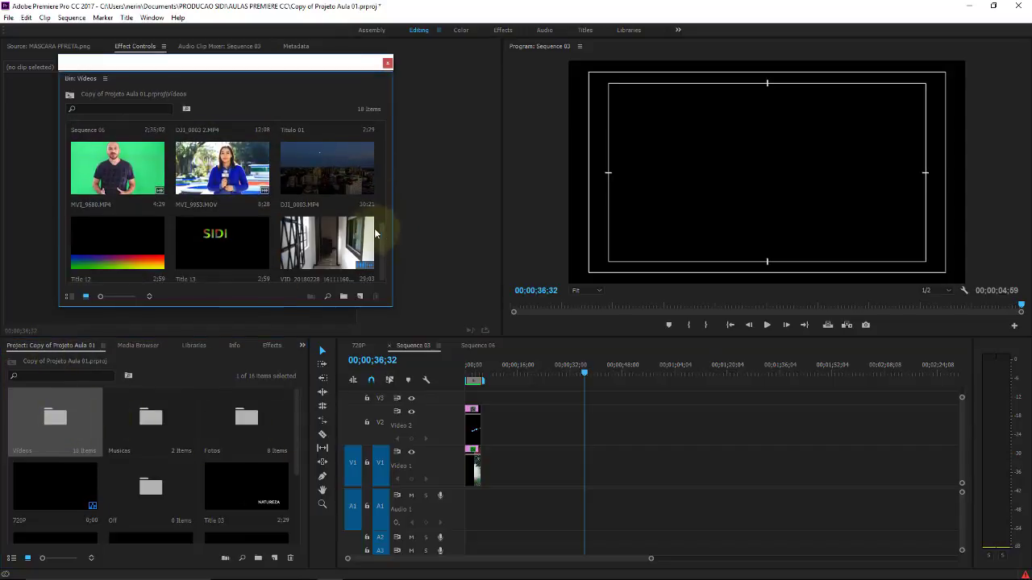
drag(343, 233, 544, 459)
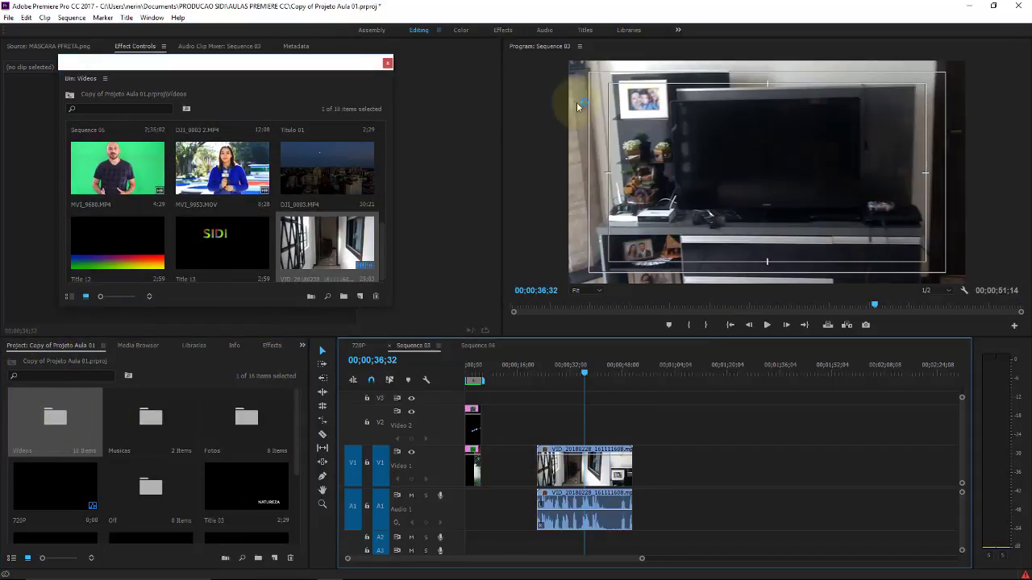
click(387, 64)
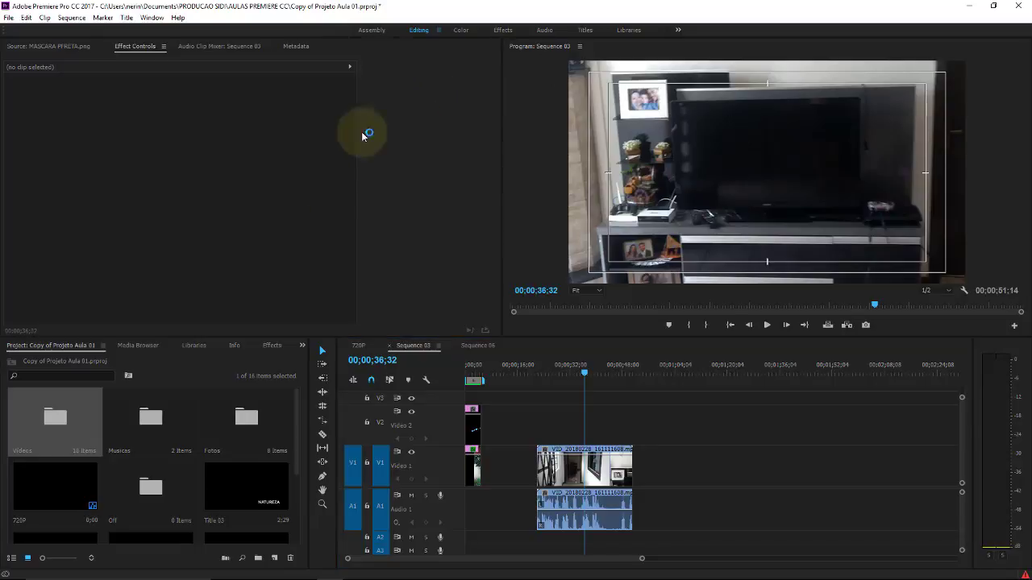
click(272, 345)
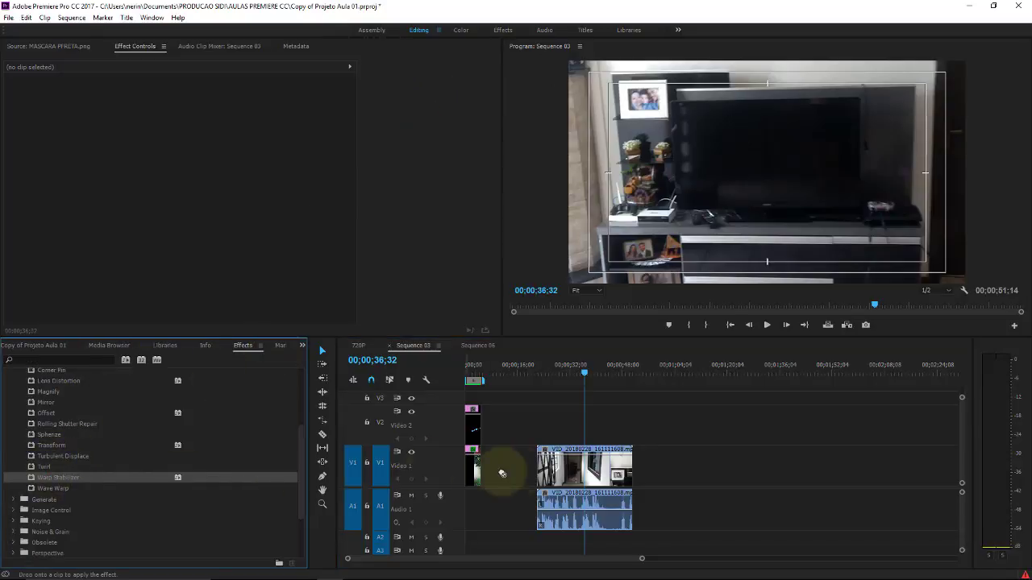
drag(47, 479, 557, 468)
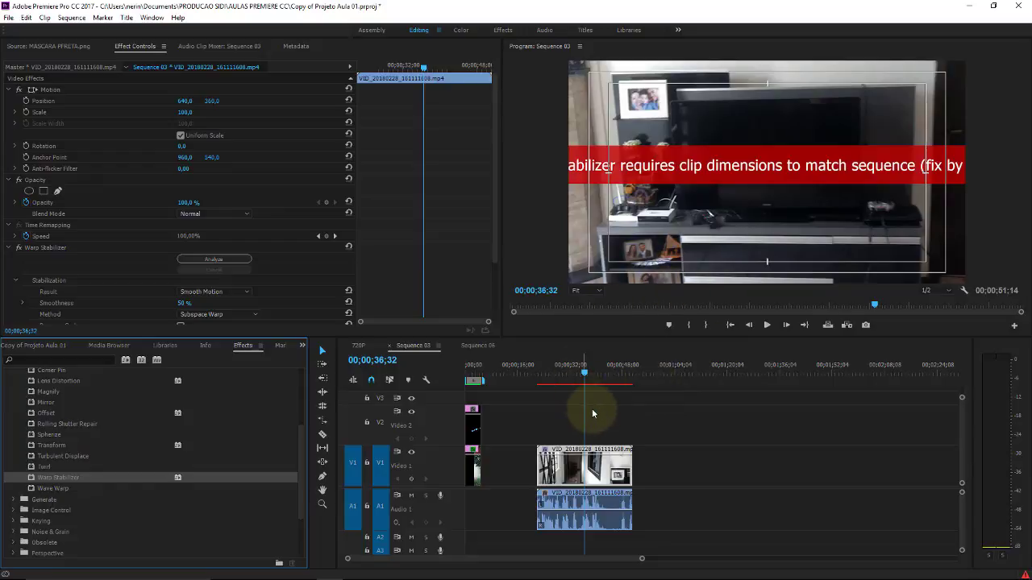
Step: Delete the V1 video and A1 audio clips from Sequence 03, then return to Sequence 06
click(605, 476)
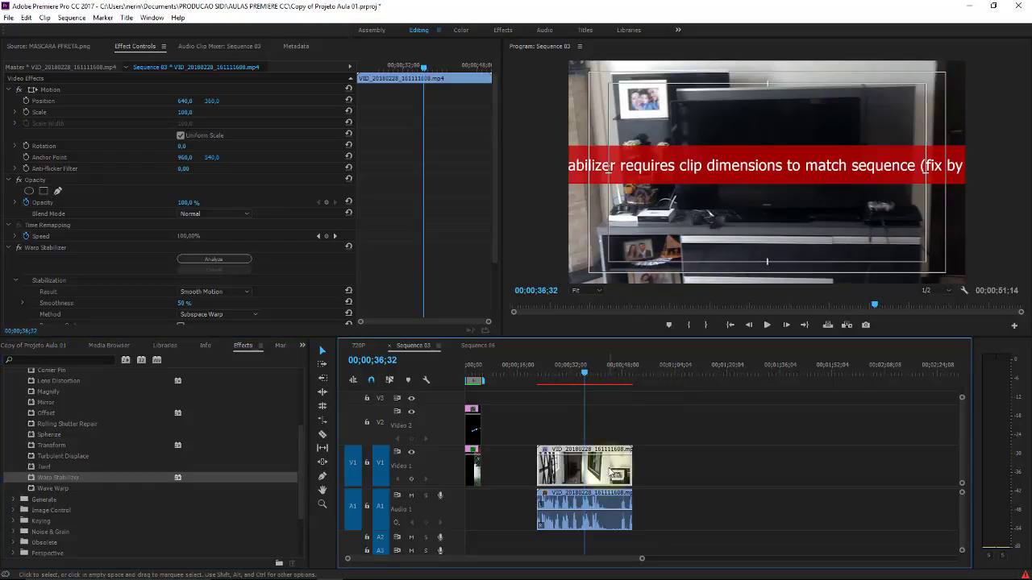
key(Delete)
click(606, 516)
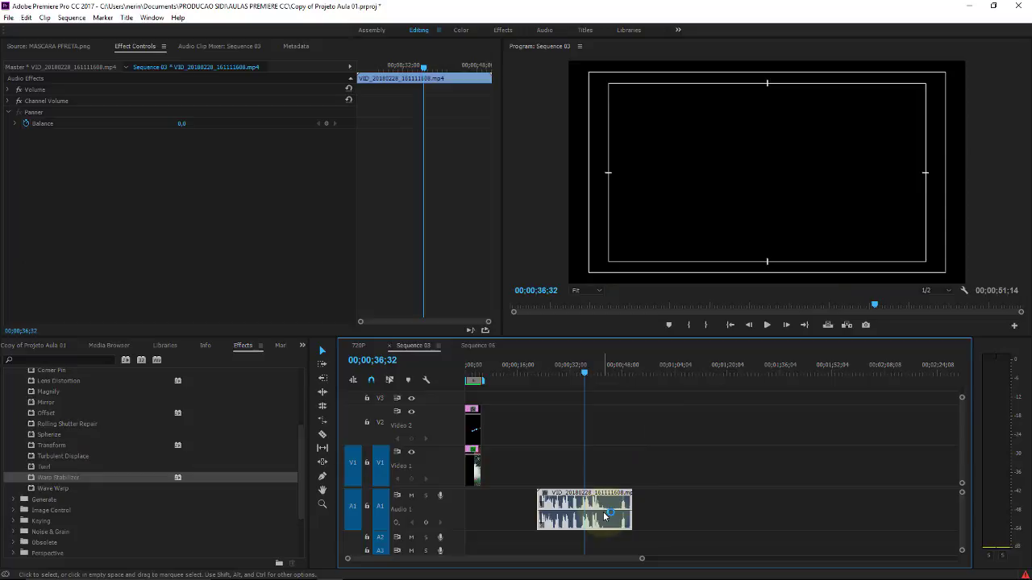
key(Delete)
click(477, 346)
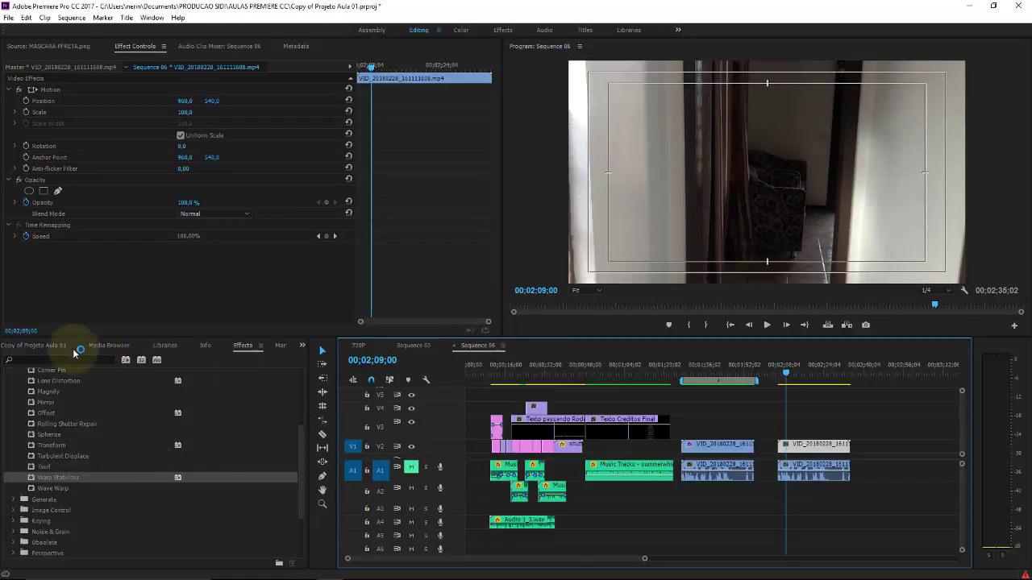
click(48, 345)
double_click(72, 414)
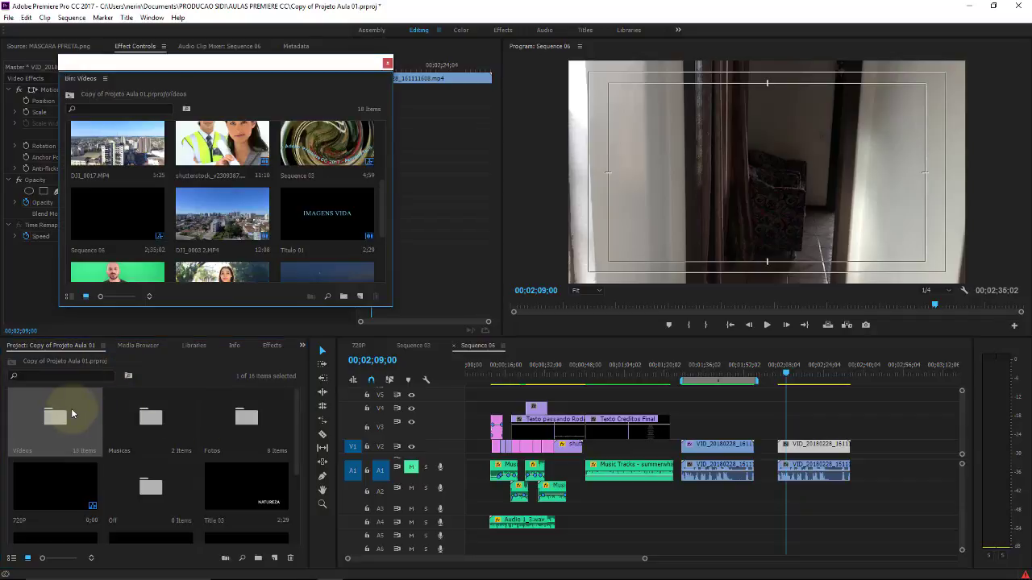
scroll(385, 216, down, 2)
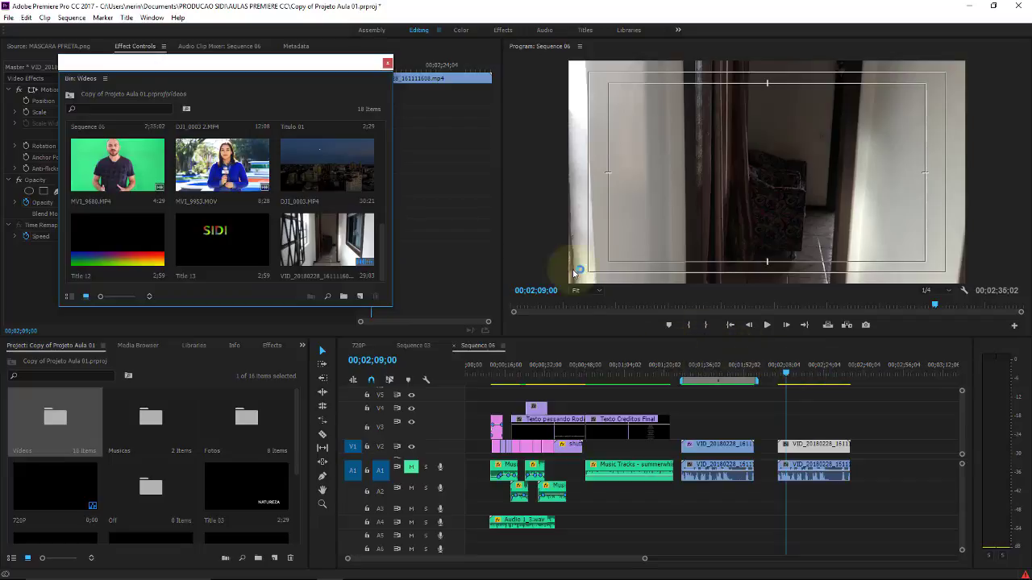
click(388, 62)
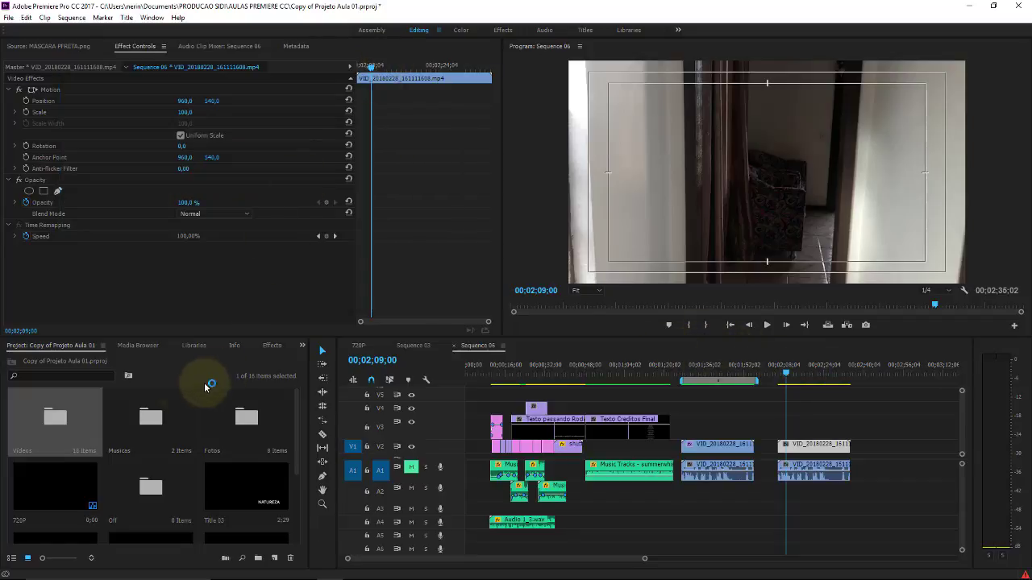
click(272, 345)
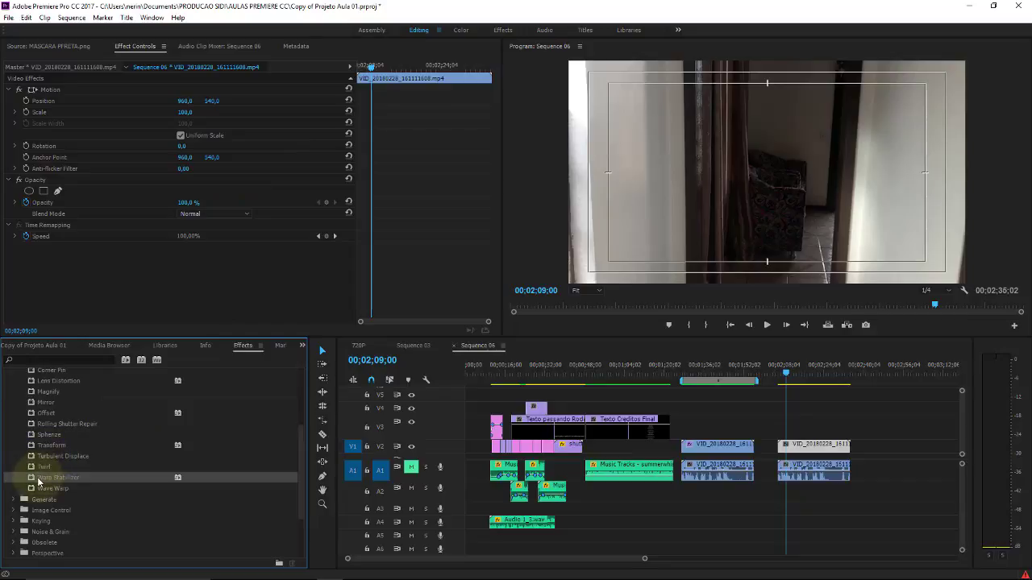
Step: Apply Warp Stabilizer to the final VID_20180228 clip in Sequence 06 and save the project
drag(48, 477, 820, 444)
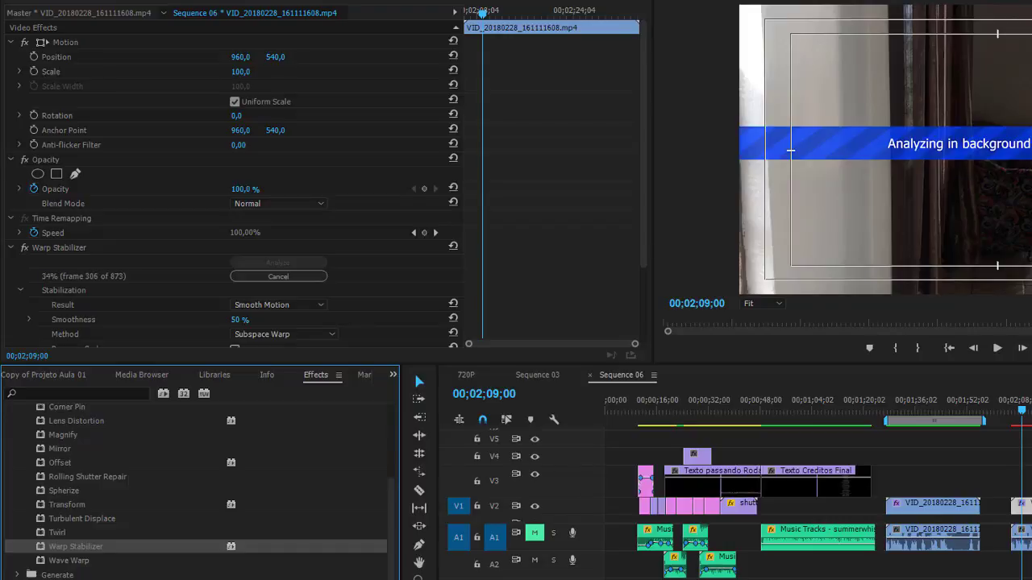
key(ctrl+s)
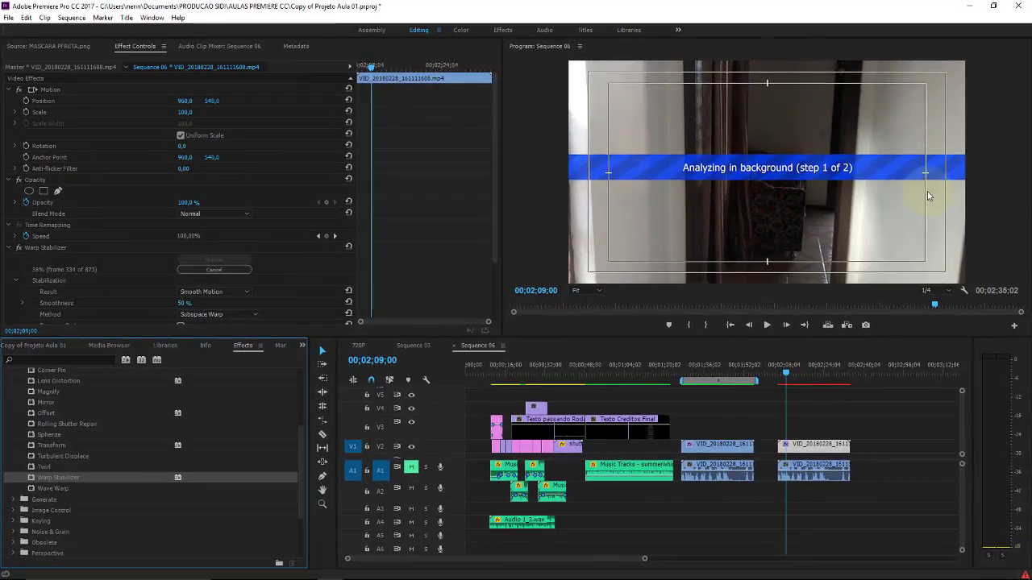
Step: Play Sequence 06 from 00;01;27;02 to review the clip while analysis reaches 52%
click(684, 369)
key(space)
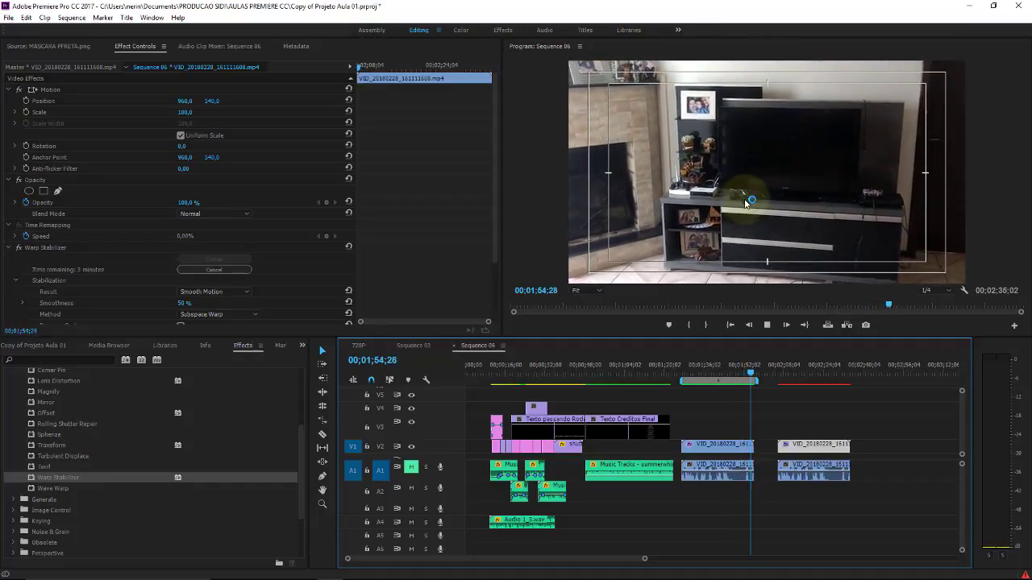
key(space)
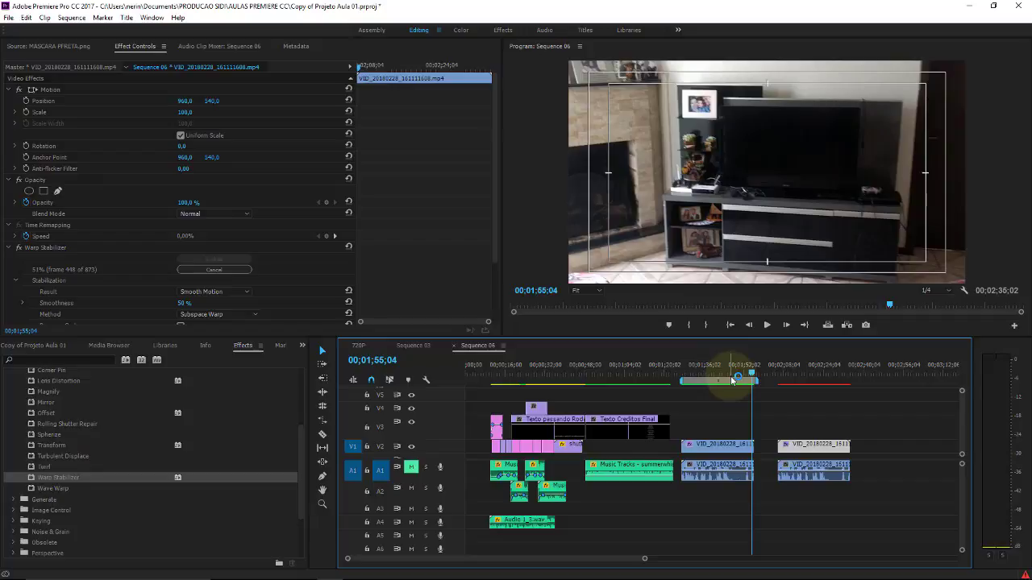
click(412, 346)
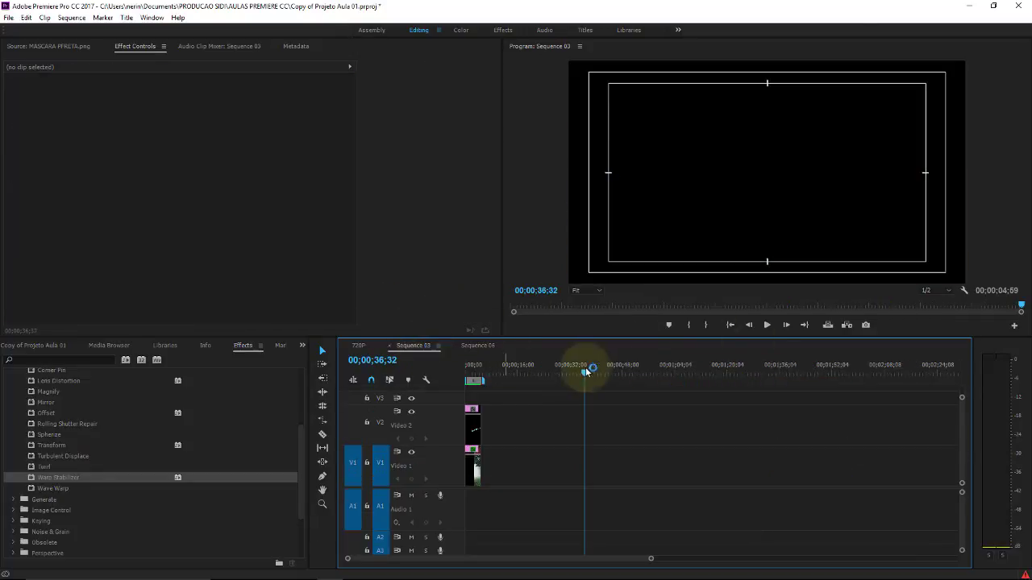
click(476, 347)
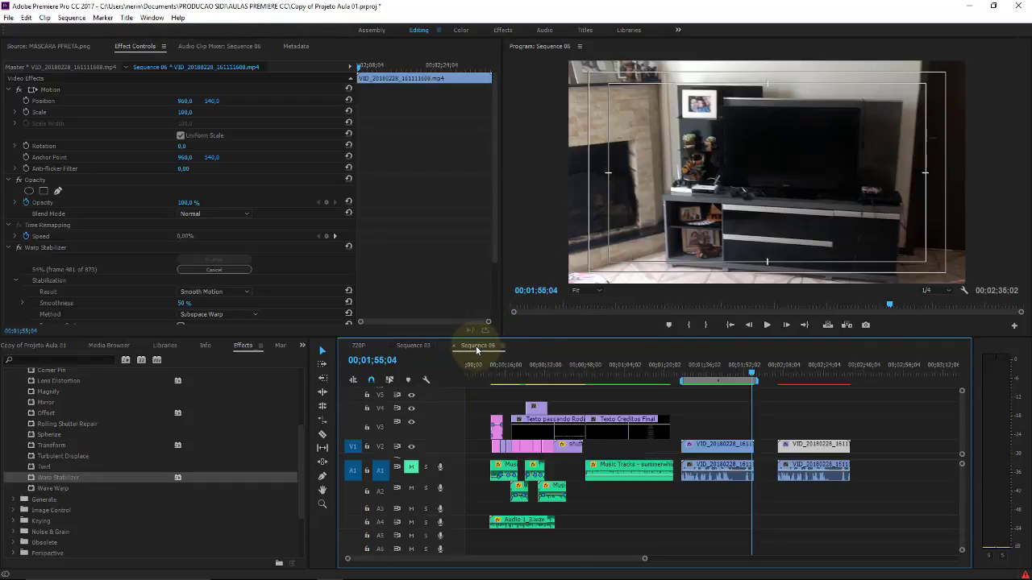